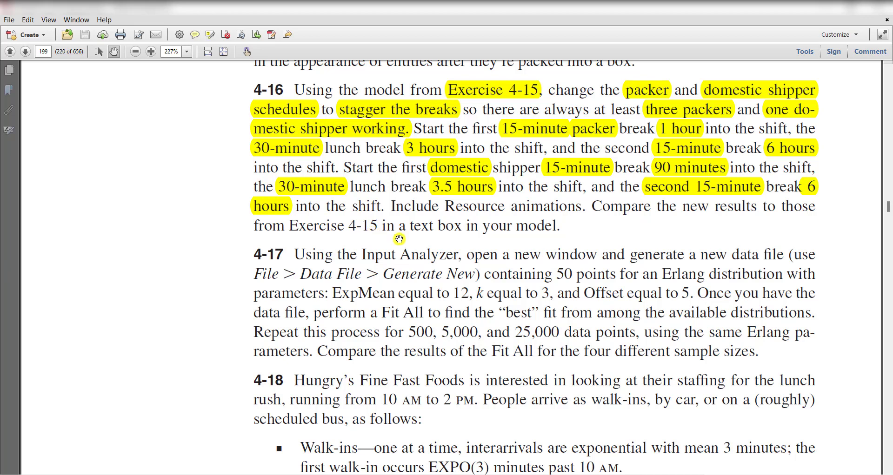
{"action": "mouse_move", "coordinate": [607, 474]}
{"action": "left_click", "coordinate": [590, 445]}
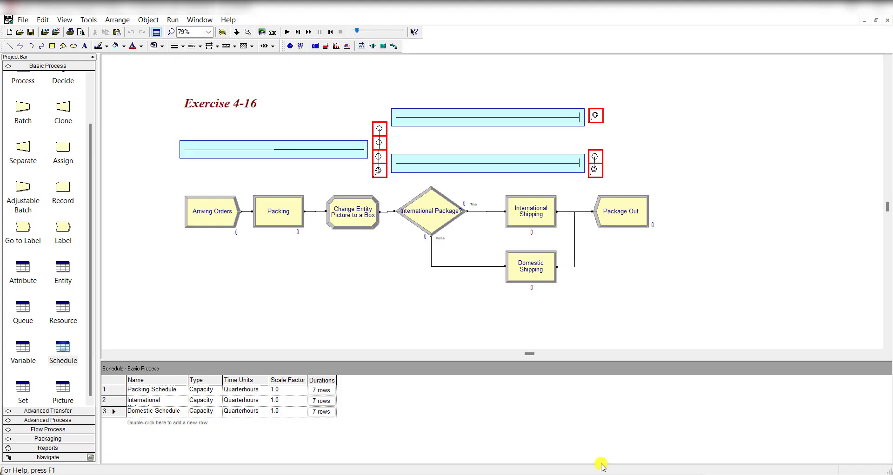
{"action": "left_click_drag", "start_coordinate": [172, 173], "coordinate": [716, 298]}
{"action": "left_click", "coordinate": [715, 296]}
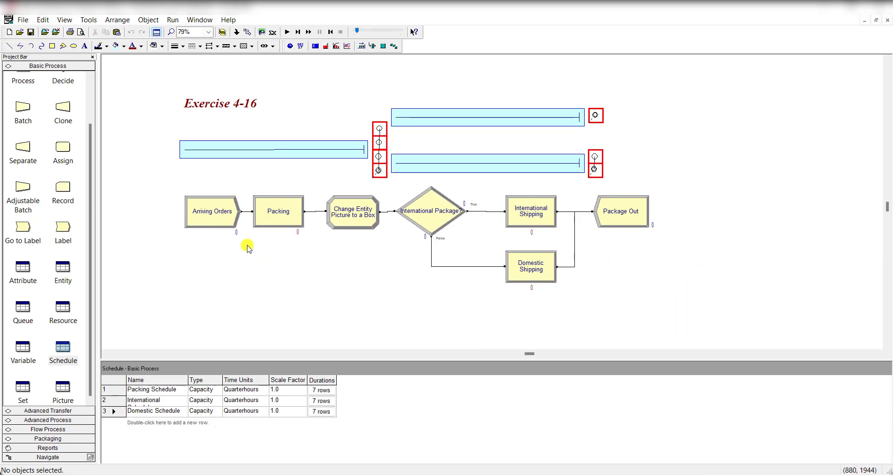
{"action": "double_click", "coordinate": [225, 212]}
{"action": "left_click", "coordinate": [420, 206]}
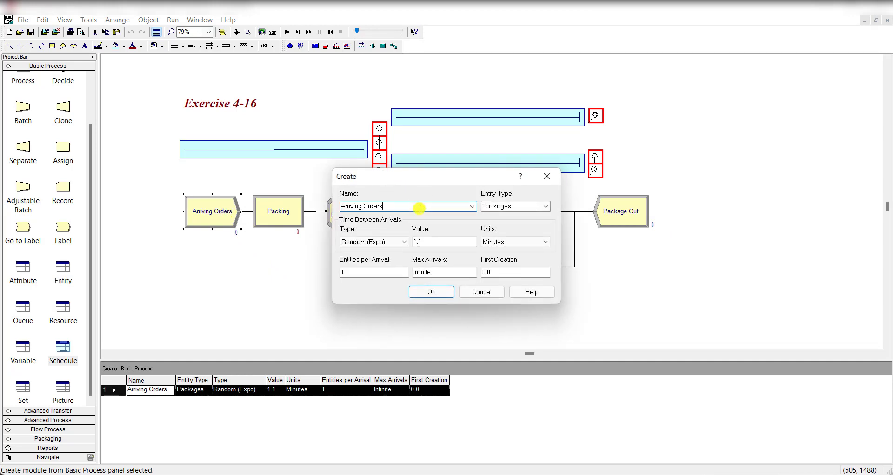
{"action": "left_click", "coordinate": [440, 291]}
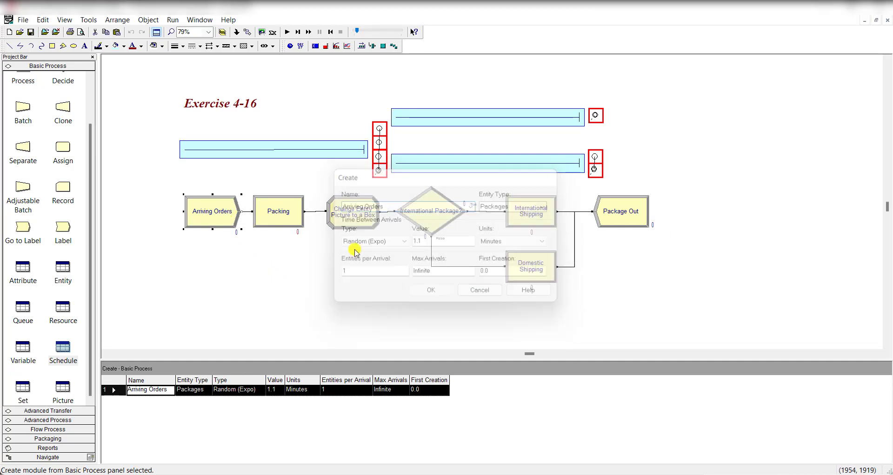
{"action": "double_click", "coordinate": [298, 222]}
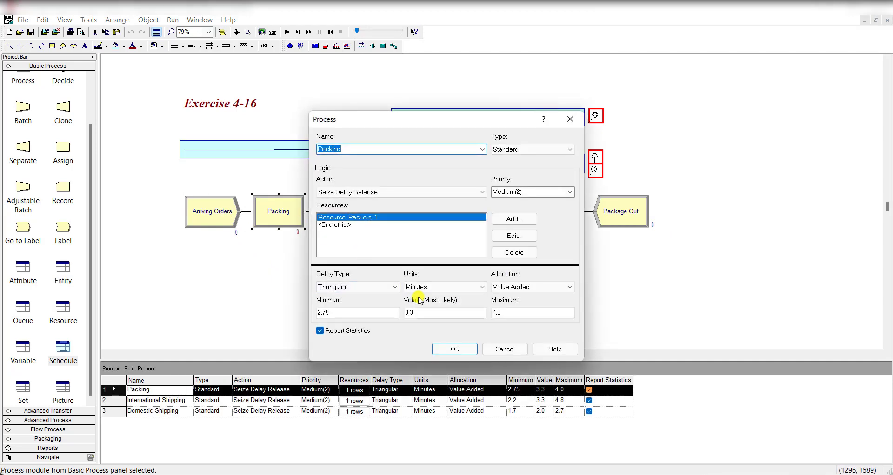
{"action": "left_click", "coordinate": [455, 346]}
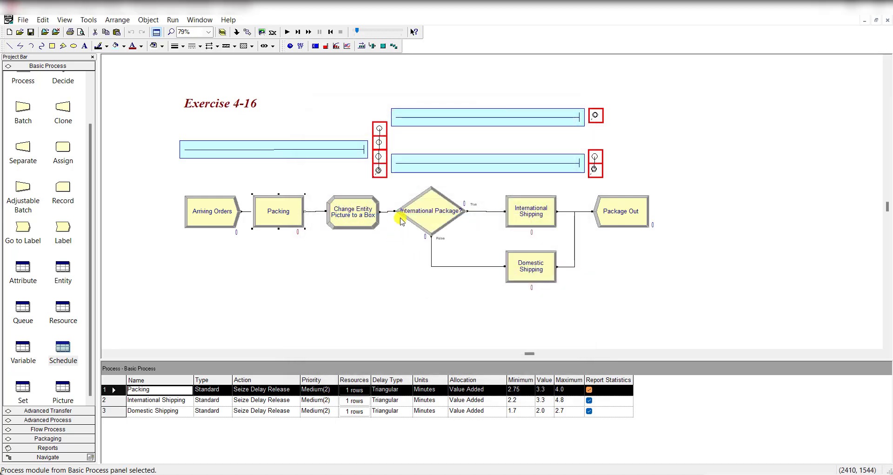
{"action": "double_click", "coordinate": [355, 214]}
{"action": "left_click", "coordinate": [511, 294]}
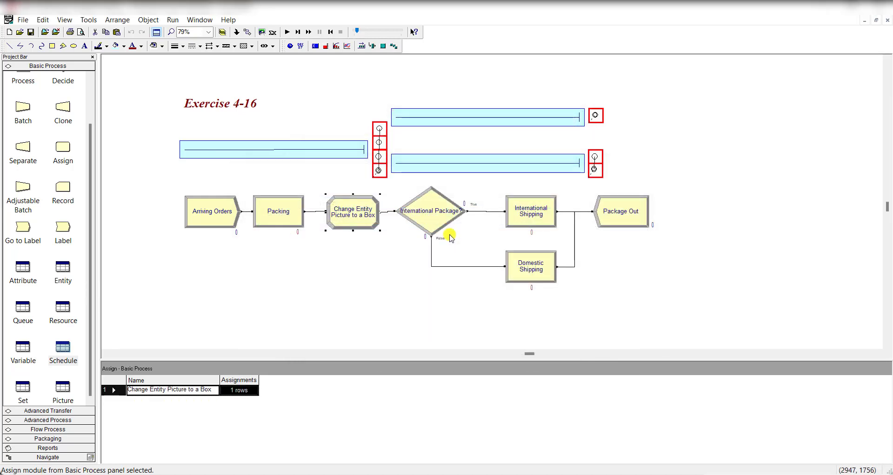
{"action": "double_click", "coordinate": [450, 236]}
{"action": "left_click", "coordinate": [457, 296]}
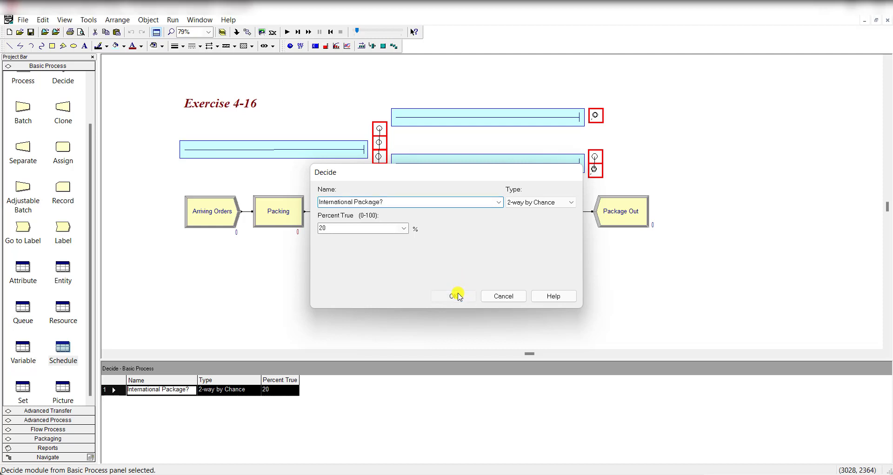
{"action": "double_click", "coordinate": [521, 212]}
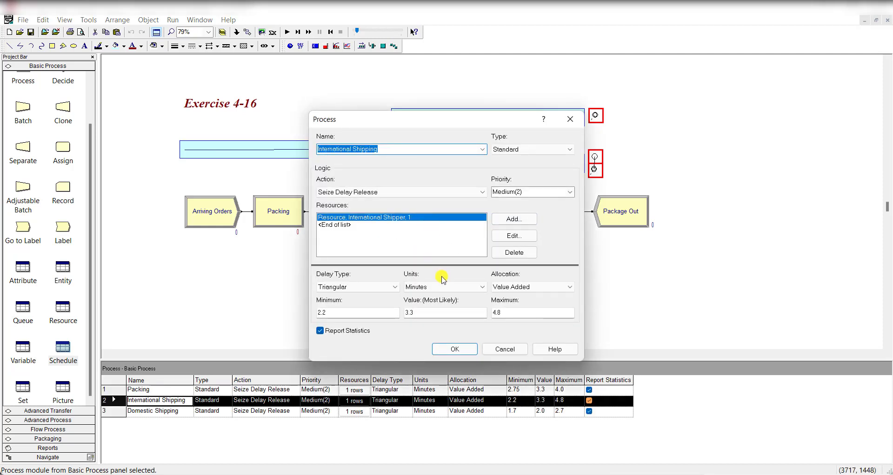
{"action": "left_click", "coordinate": [465, 348]}
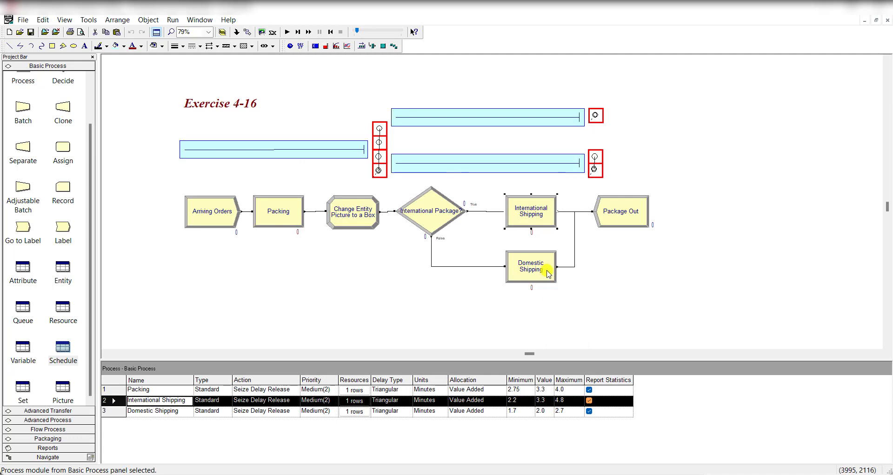
{"action": "double_click", "coordinate": [548, 273]}
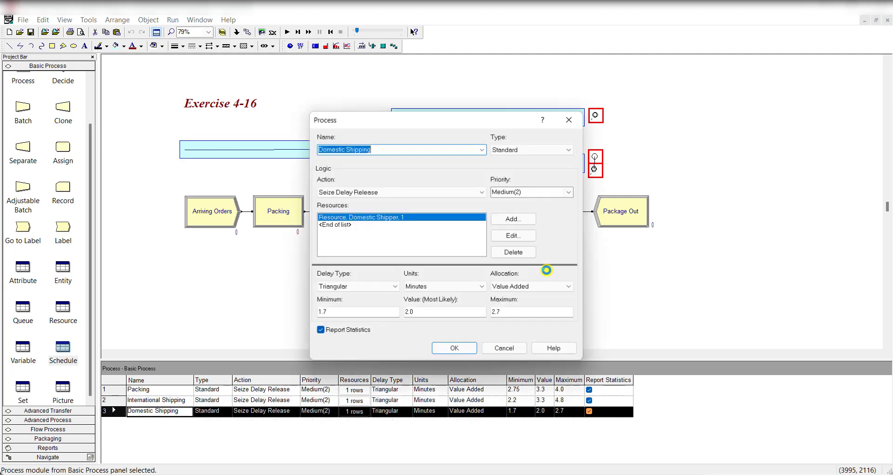
{"action": "left_click", "coordinate": [466, 349]}
{"action": "double_click", "coordinate": [618, 210]}
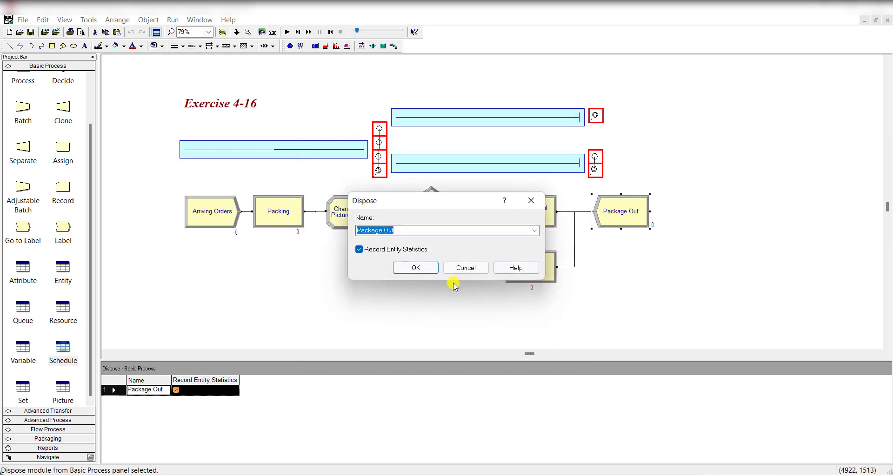
{"action": "left_click", "coordinate": [417, 272]}
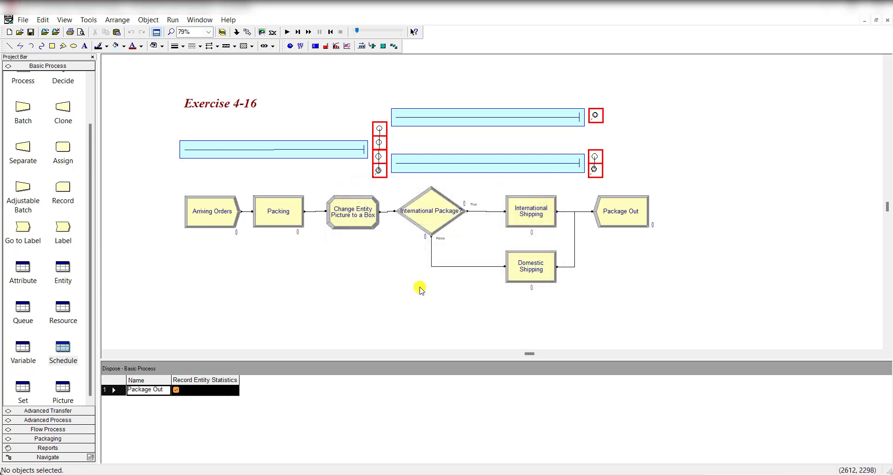
- Review the Packing Schedule's seven-row capacity durations in its enlarged durations table
{"action": "left_click", "coordinate": [58, 354]}
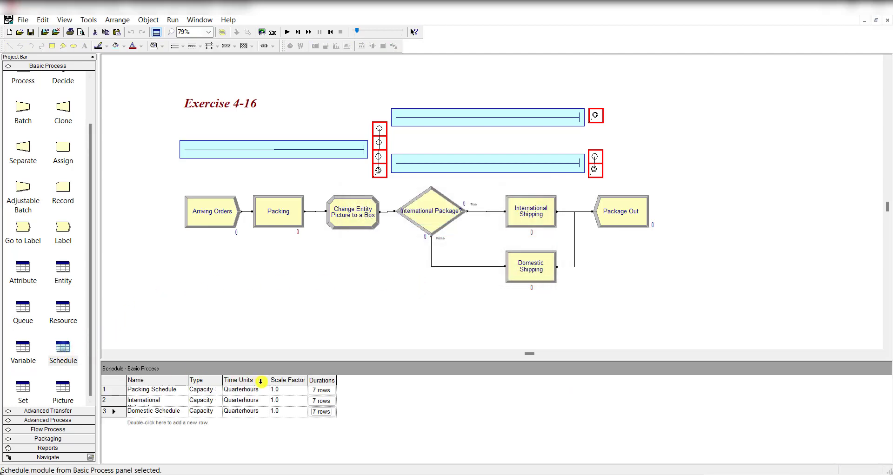
{"action": "left_click", "coordinate": [332, 392]}
{"action": "left_click", "coordinate": [331, 392]}
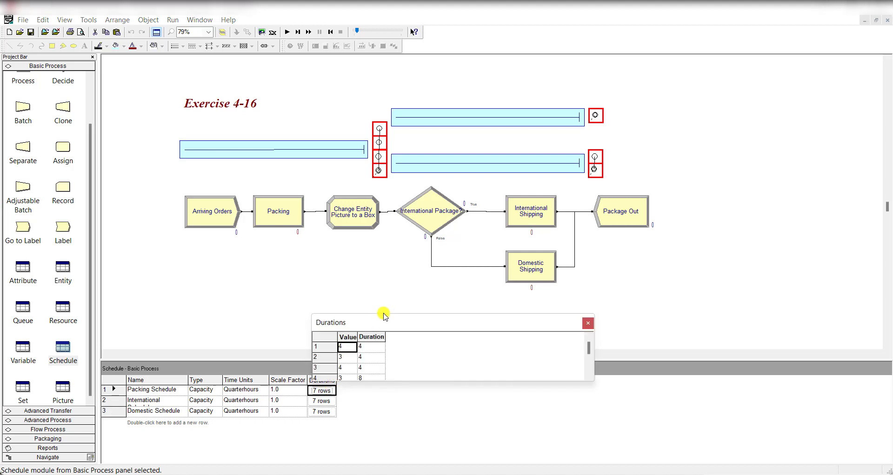
{"action": "left_click_drag", "start_coordinate": [384, 315], "coordinate": [402, 248]}
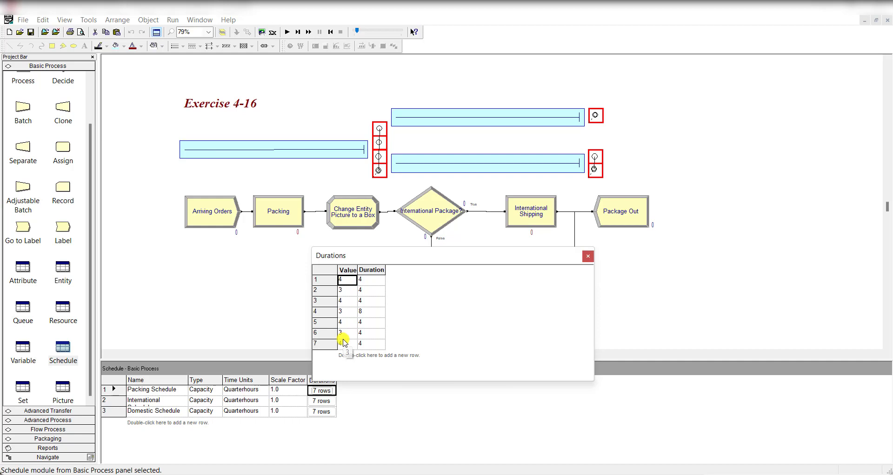
{"action": "left_click", "coordinate": [588, 256]}
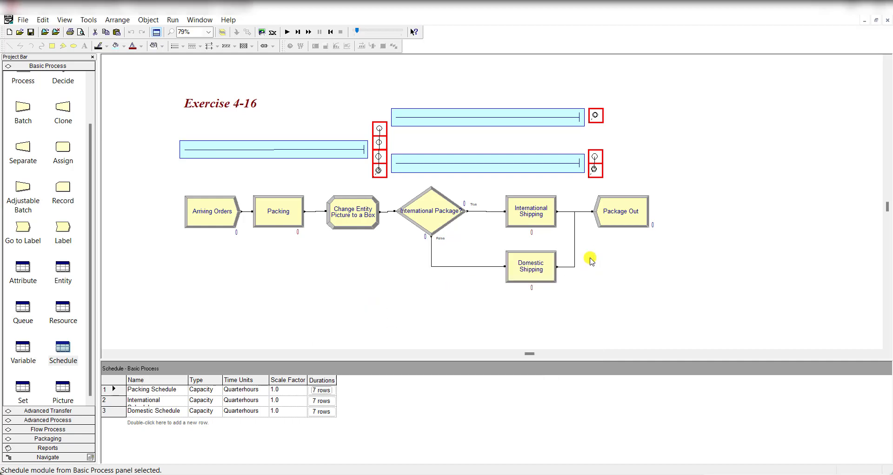
- Review the seven-row durations of the Domestic (capacity 2 and 1) and International (1 and 0) schedules
{"action": "left_click", "coordinate": [331, 413]}
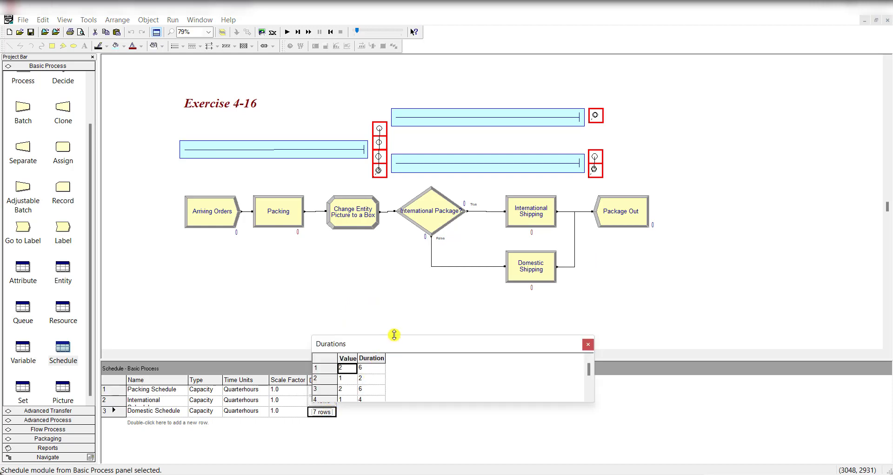
{"action": "left_click_drag", "start_coordinate": [395, 320], "coordinate": [400, 219]}
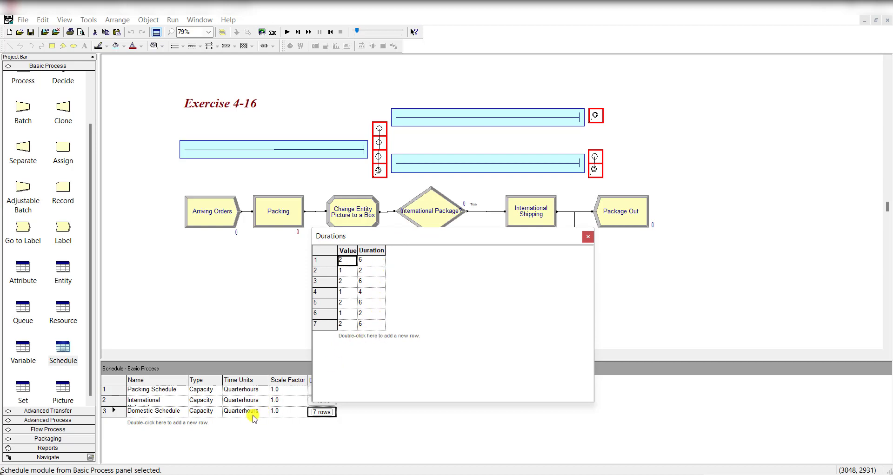
{"action": "left_click", "coordinate": [588, 237]}
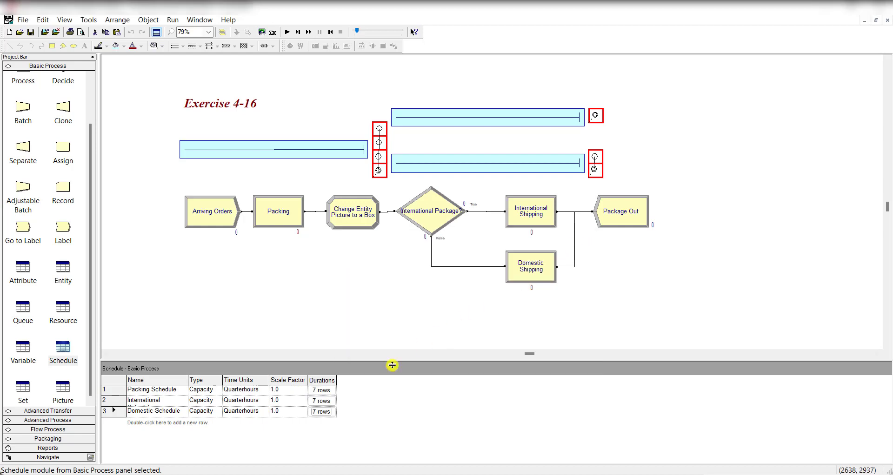
{"action": "left_click", "coordinate": [321, 401]}
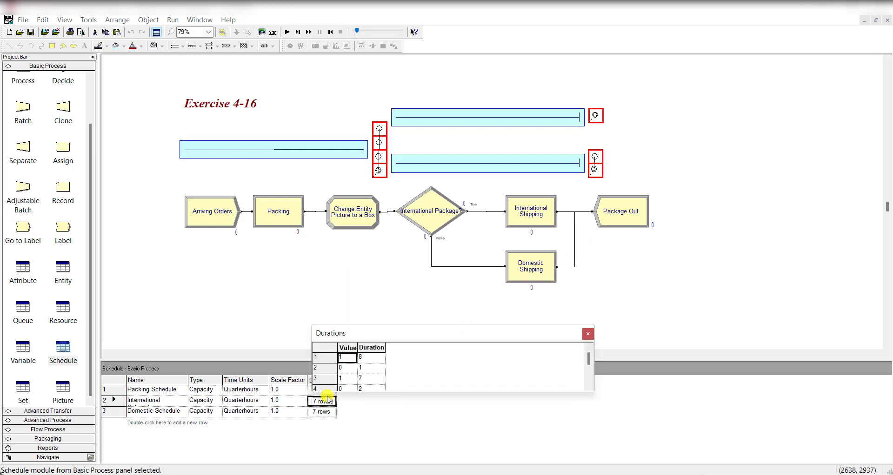
{"action": "left_click_drag", "start_coordinate": [412, 326], "coordinate": [383, 243]}
{"action": "left_click", "coordinate": [588, 250]}
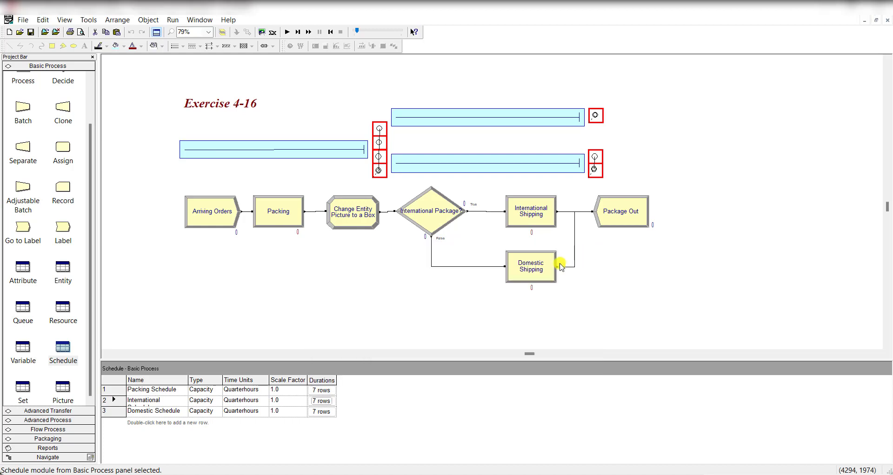
- Accept the 10-day (14400-minute) run setup, run the model at increased animation speed, and view the results
{"action": "left_click", "coordinate": [172, 20]}
{"action": "left_click", "coordinate": [175, 32]}
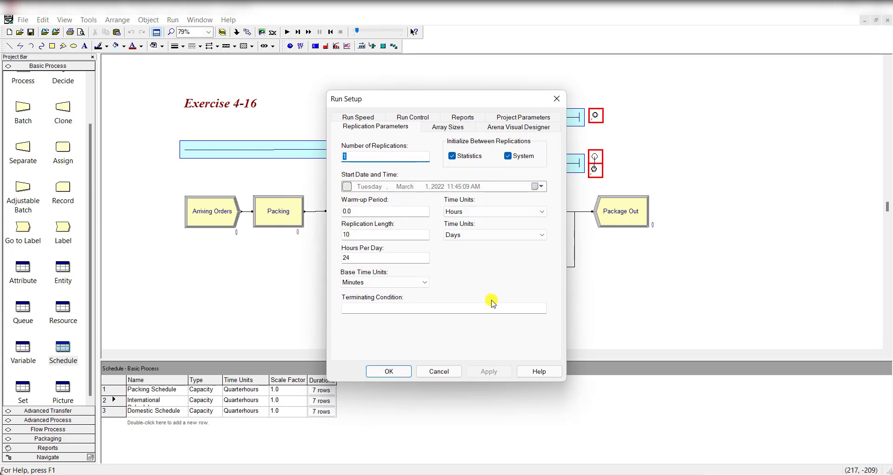
{"action": "left_click", "coordinate": [404, 371]}
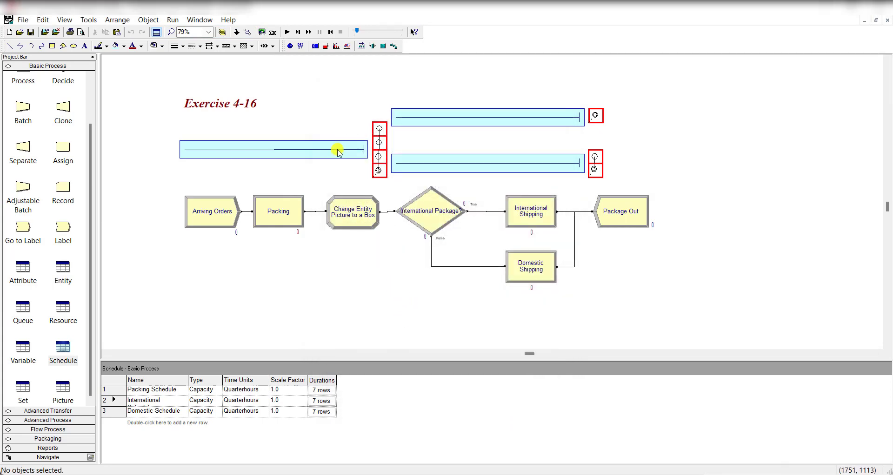
{"action": "left_click", "coordinate": [287, 32]}
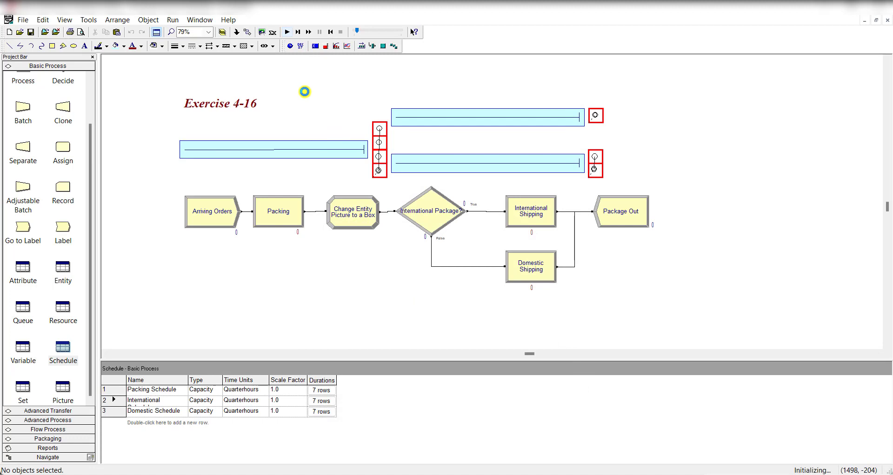
{"action": "left_click_drag", "start_coordinate": [358, 32], "coordinate": [392, 32]}
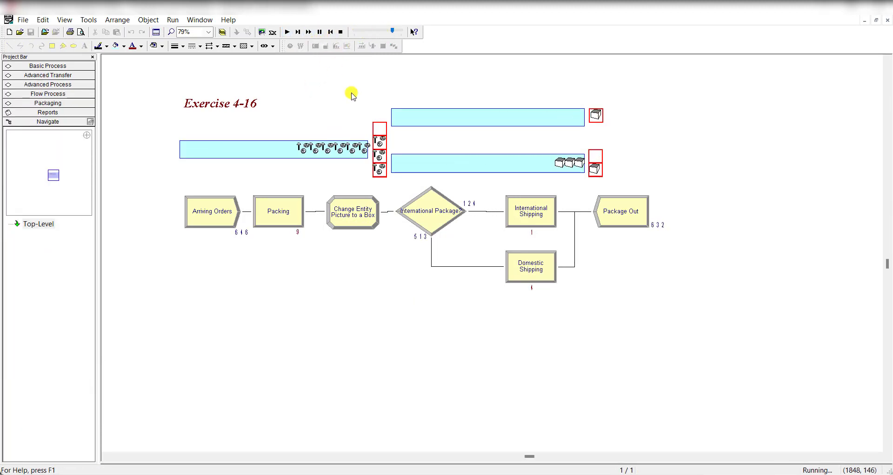
{"action": "left_click_drag", "start_coordinate": [392, 32], "coordinate": [400, 31]}
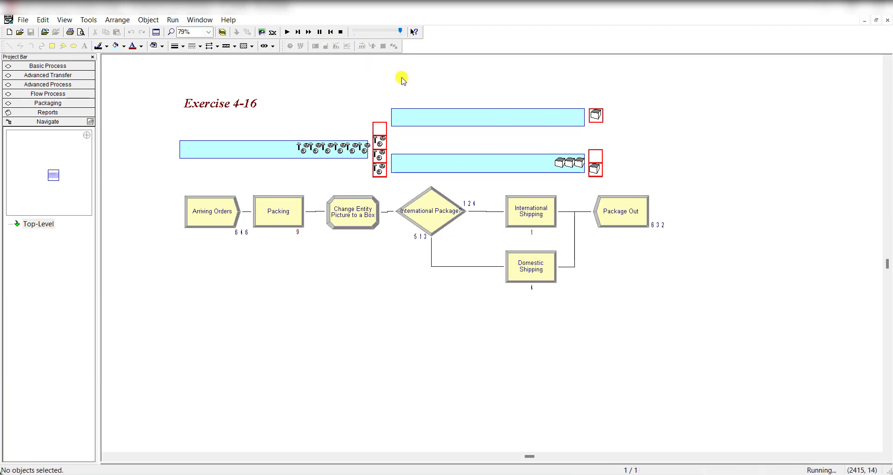
{"action": "left_click", "coordinate": [458, 270]}
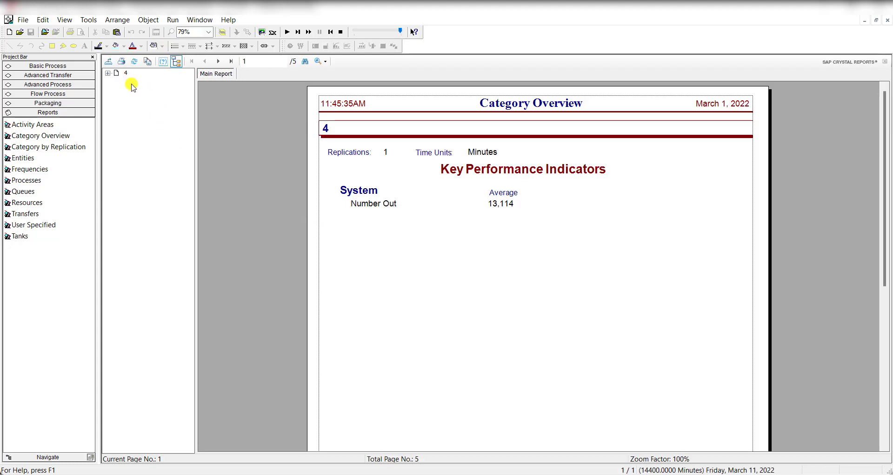
- Check queue averages: Domestic 4.3748, International 1.7323, Packing 3.8810, with Packing maximum 38
{"action": "left_click", "coordinate": [108, 73]}
{"action": "left_click", "coordinate": [138, 90]}
{"action": "left_click", "coordinate": [386, 335]}
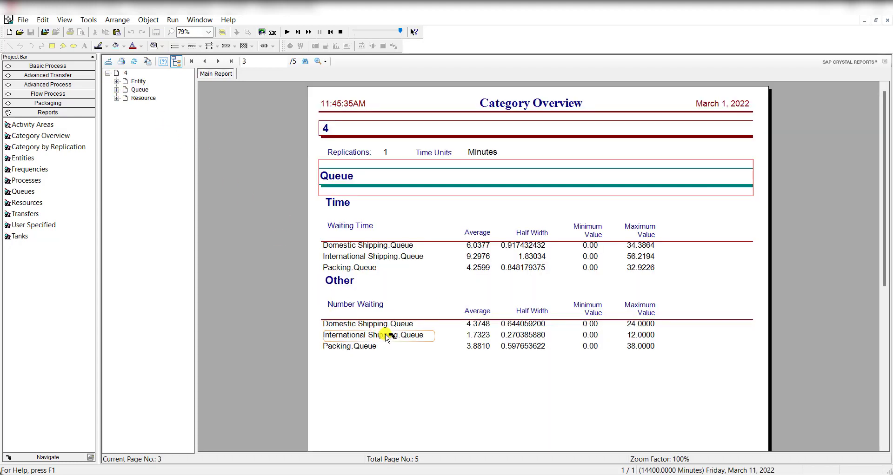
{"action": "left_click", "coordinate": [486, 325]}
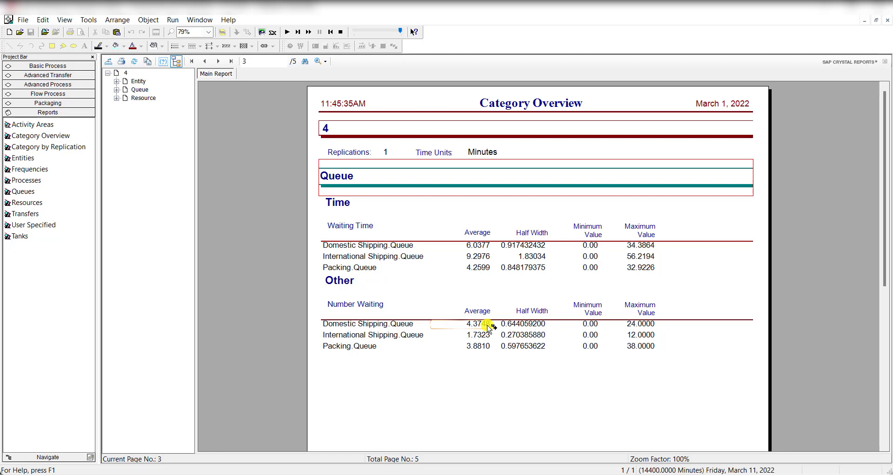
{"action": "left_click", "coordinate": [484, 336]}
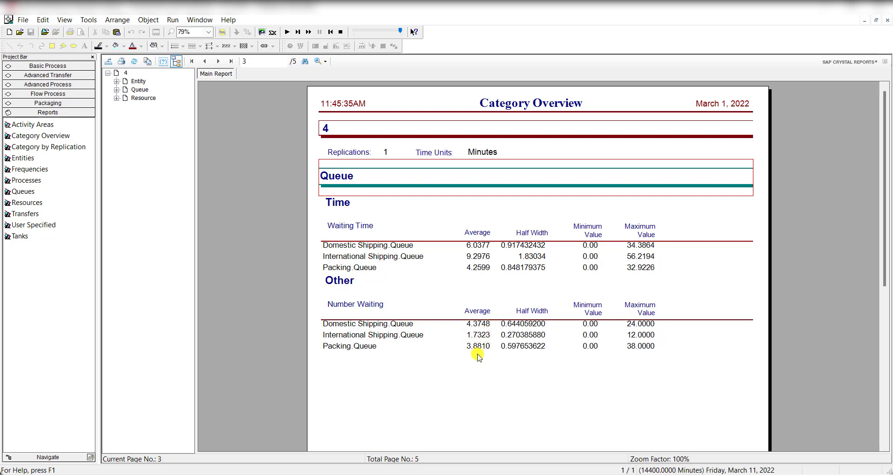
{"action": "left_click", "coordinate": [482, 348]}
{"action": "left_click", "coordinate": [617, 350]}
- Switch to the RESULTS.docx Word window comparing Exercise 4-15 and 4-16 queue results
{"action": "left_click", "coordinate": [643, 471]}
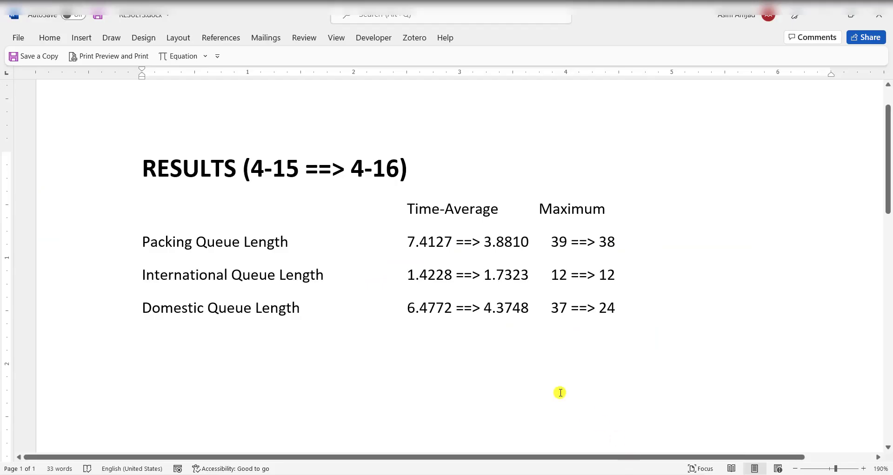